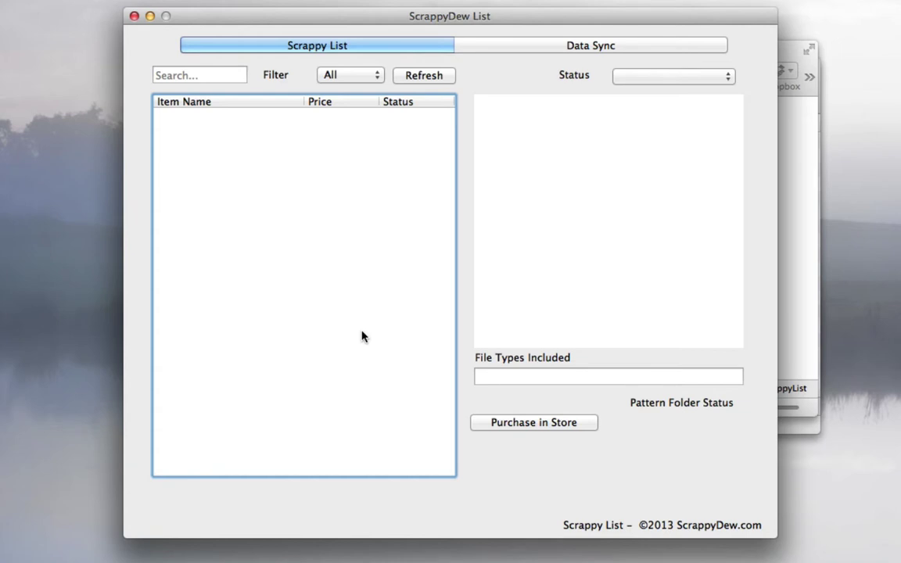
Sync the local database with ScrappyDew Online until all 431 library patterns are in it.
left_click(570, 46)
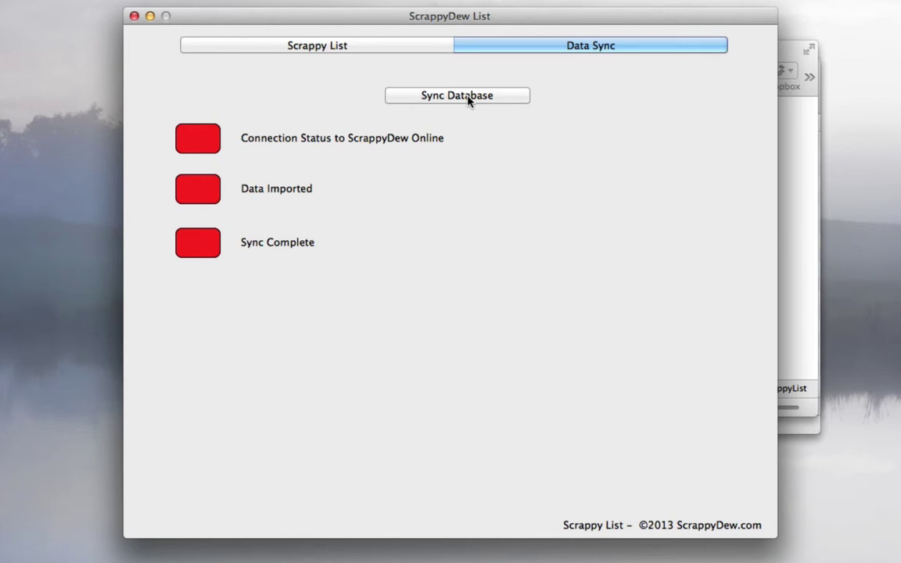
left_click(469, 99)
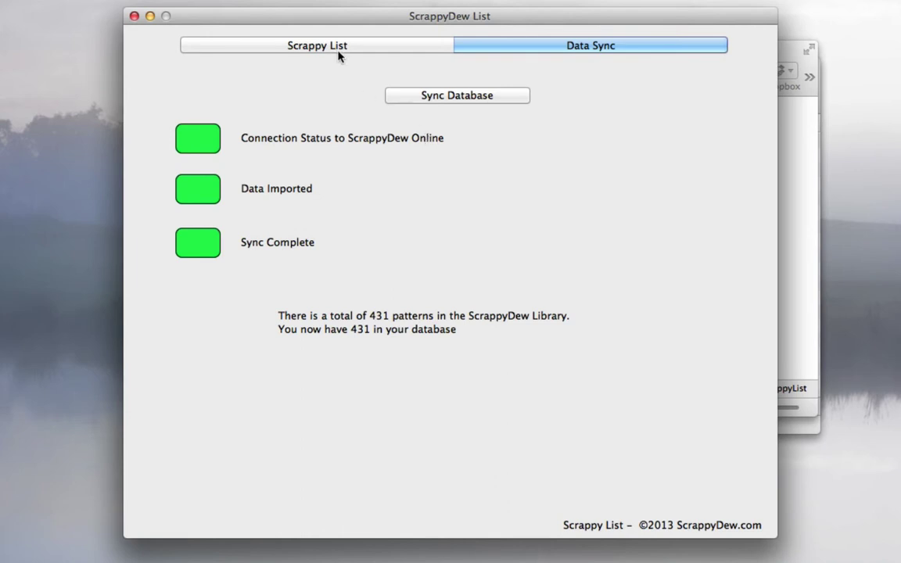
Refresh the Scrappy List with the synced patterns and preview All Wrapped Up Bears.
left_click(302, 44)
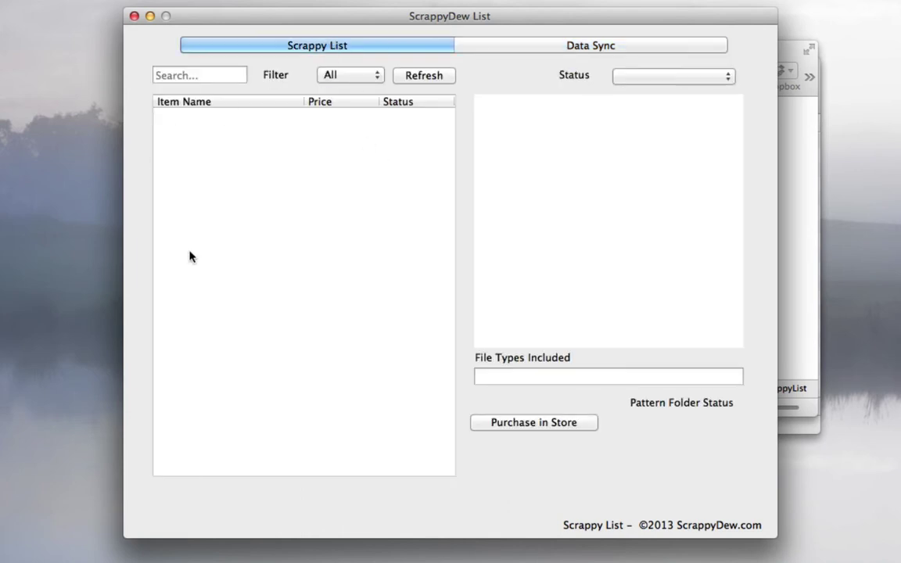
left_click(423, 76)
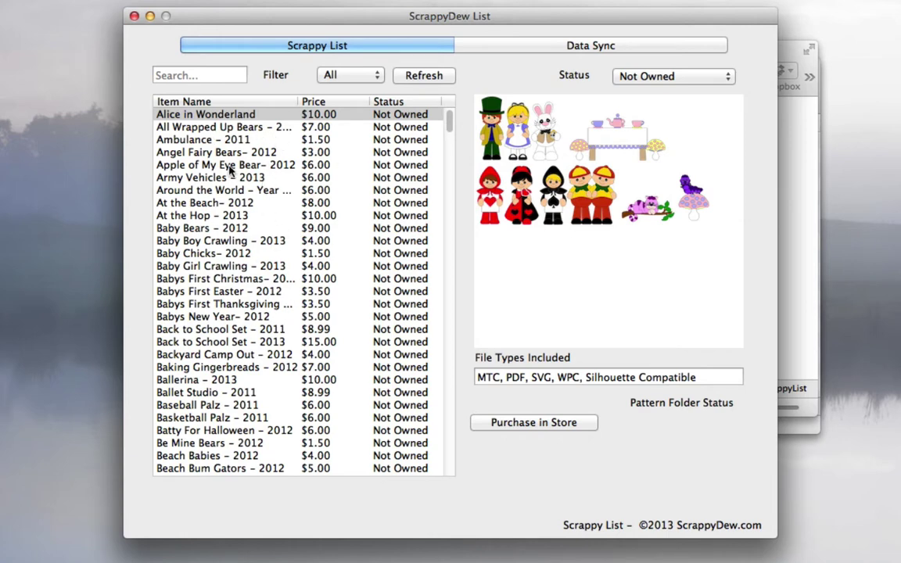
left_click(208, 128)
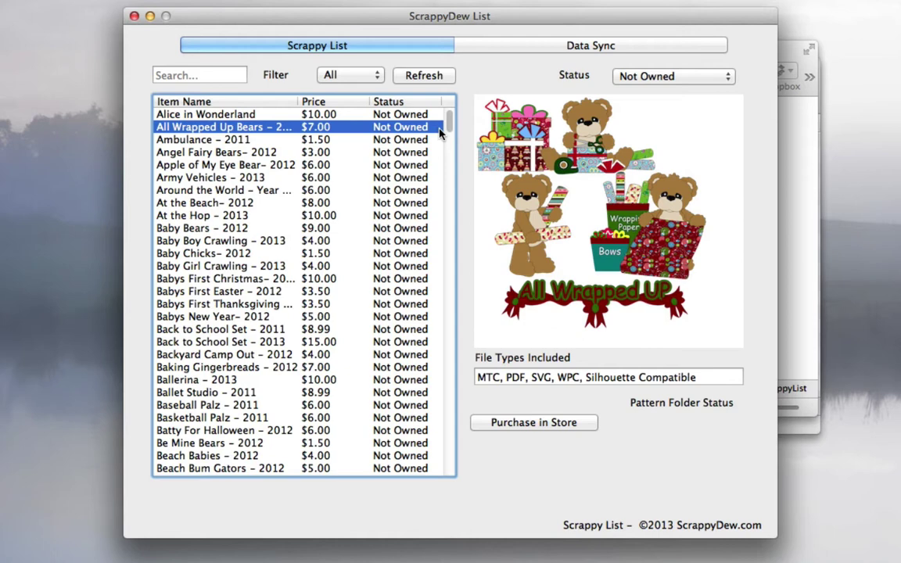
Set the status of All Wrapped Up Bears and Angel Fairy Bears – 2012 to Wishlist.
left_click(711, 80)
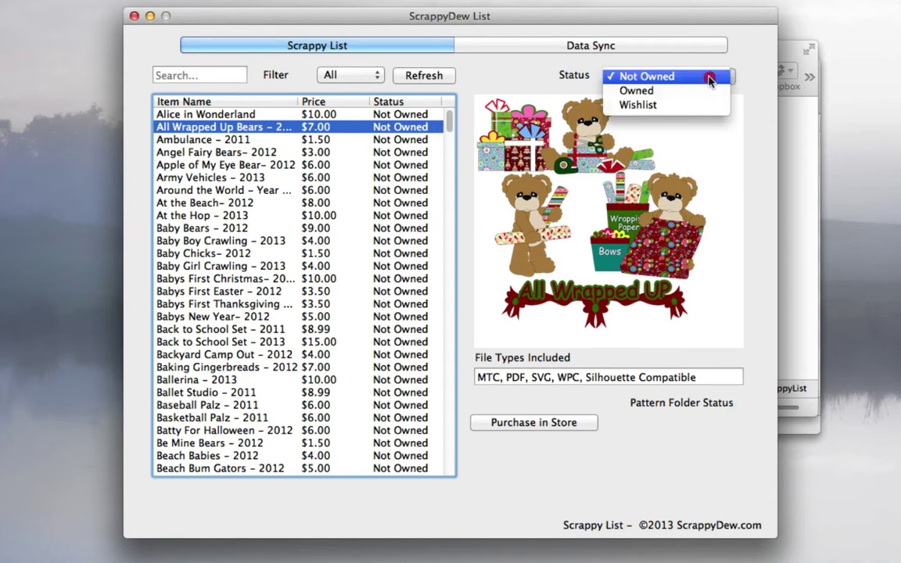
left_click(676, 113)
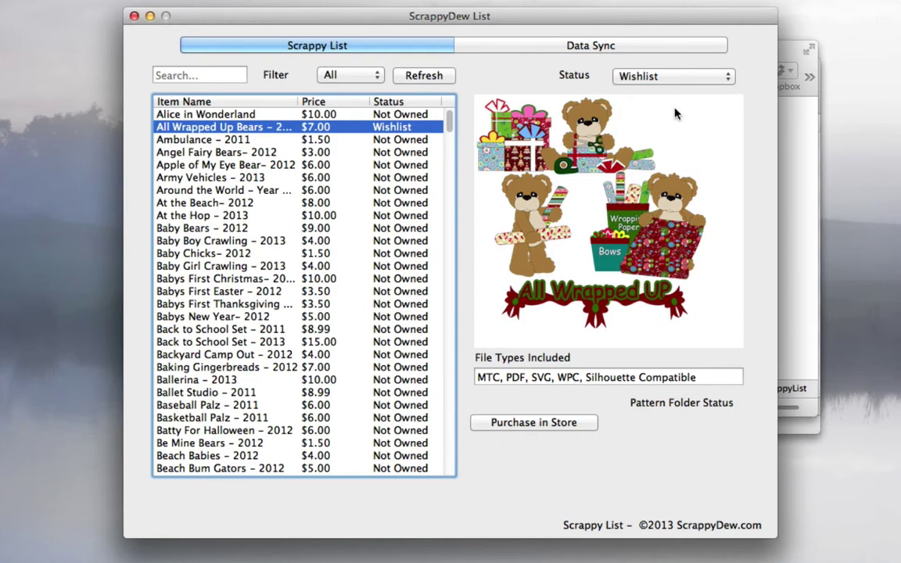
left_click(406, 150)
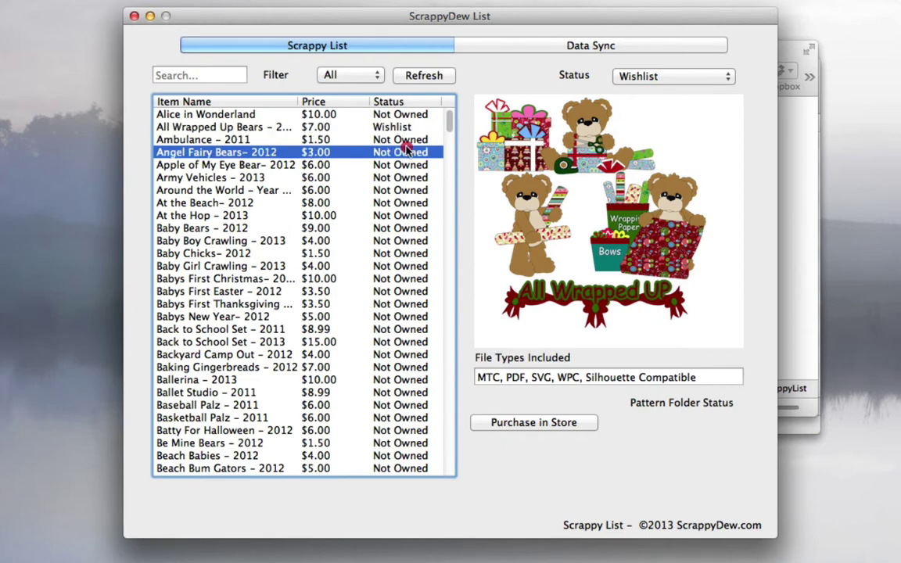
left_click(663, 75)
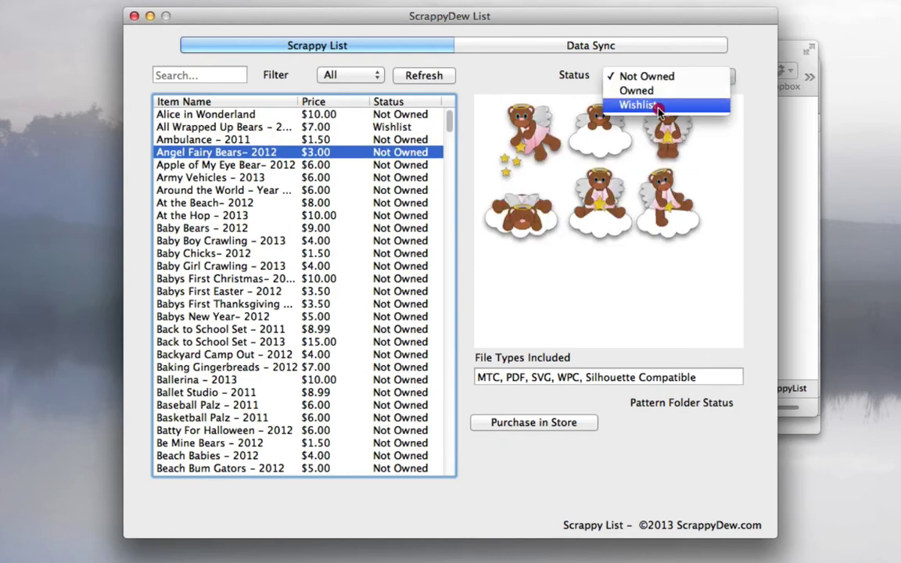
left_click(662, 112)
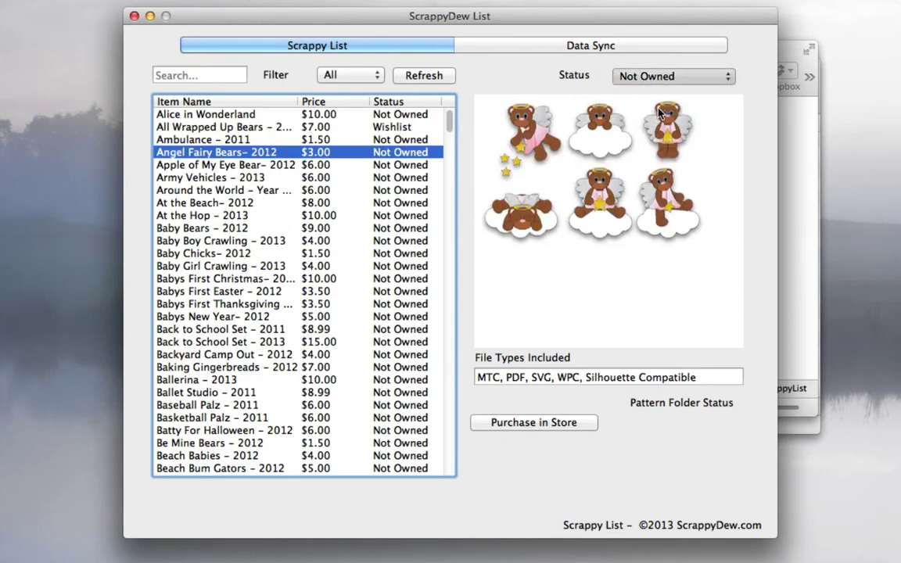
left_click(340, 76)
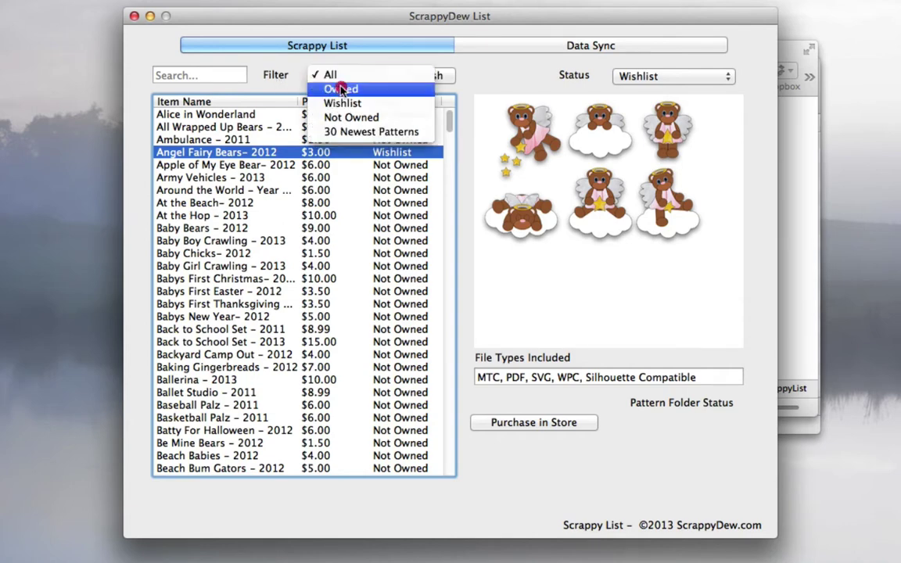
left_click(342, 103)
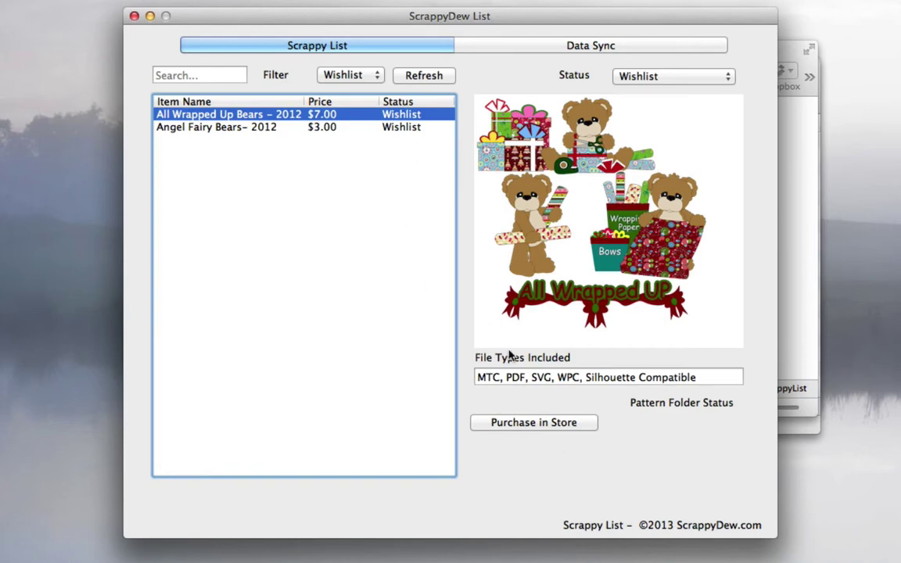
left_click_drag(334, 73, 357, 46)
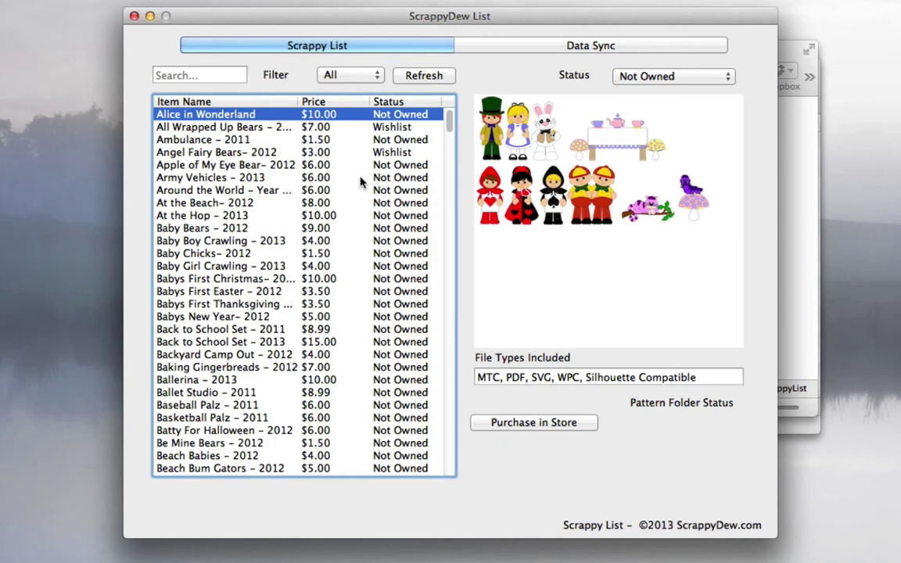
Mark At the Hop – 2013 as Owned, then filter the list to Owned patterns only.
left_click(358, 74)
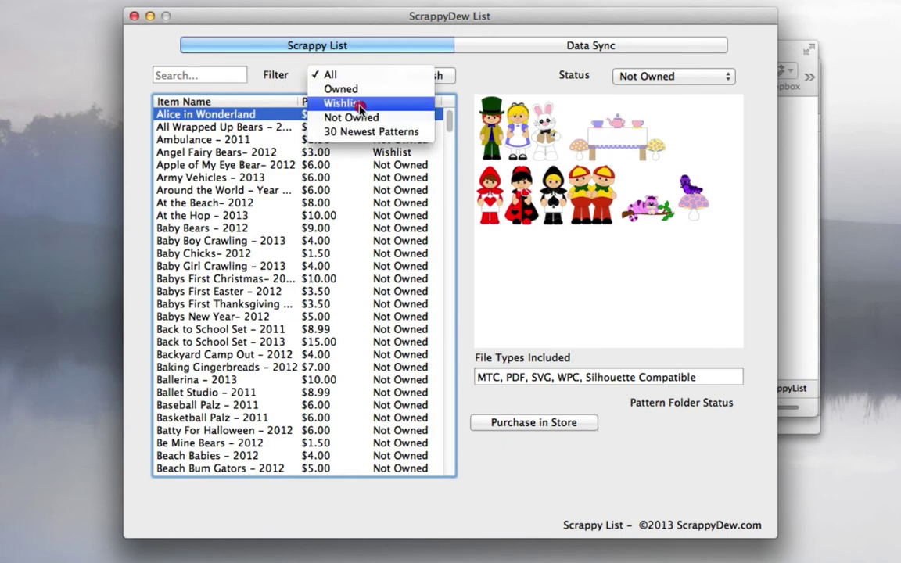
left_click(352, 75)
left_click(360, 215)
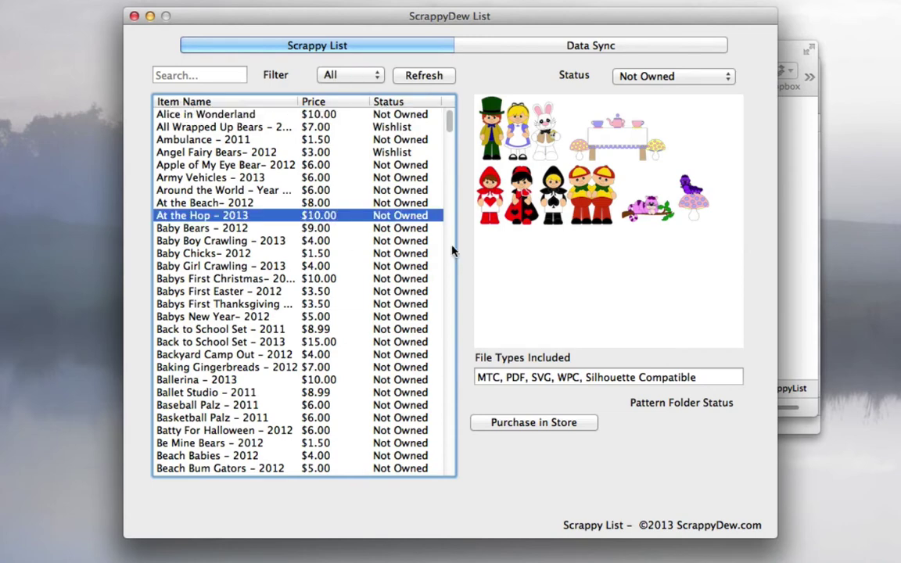
left_click(664, 76)
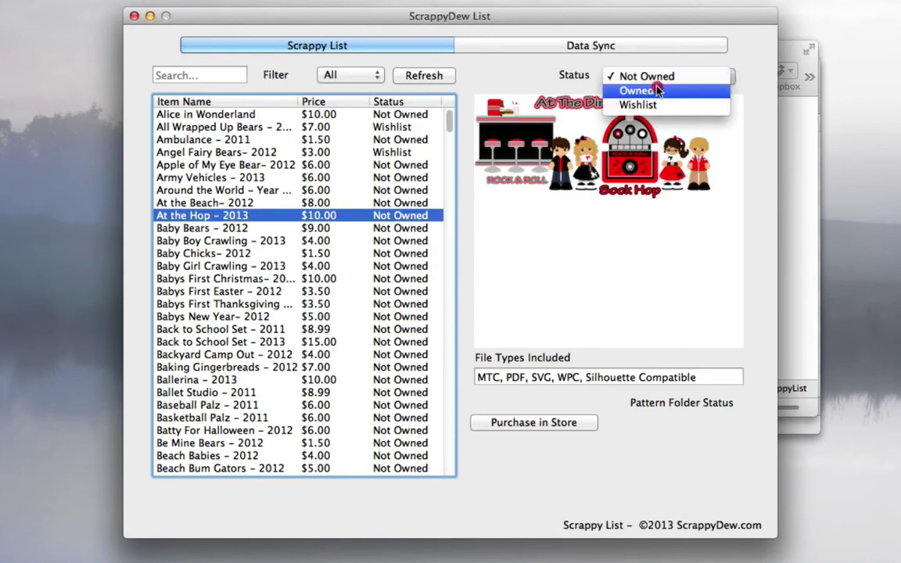
left_click(657, 91)
left_click(352, 75)
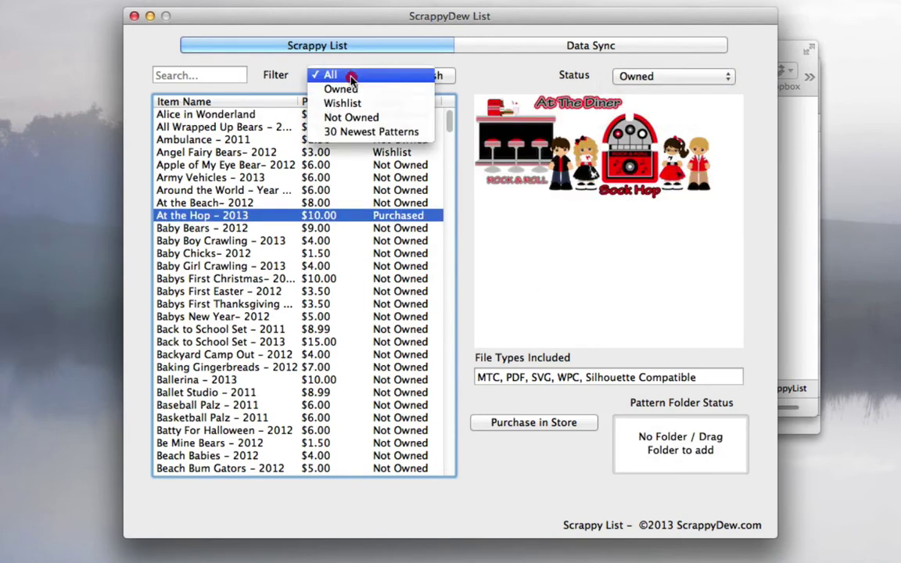
left_click(341, 89)
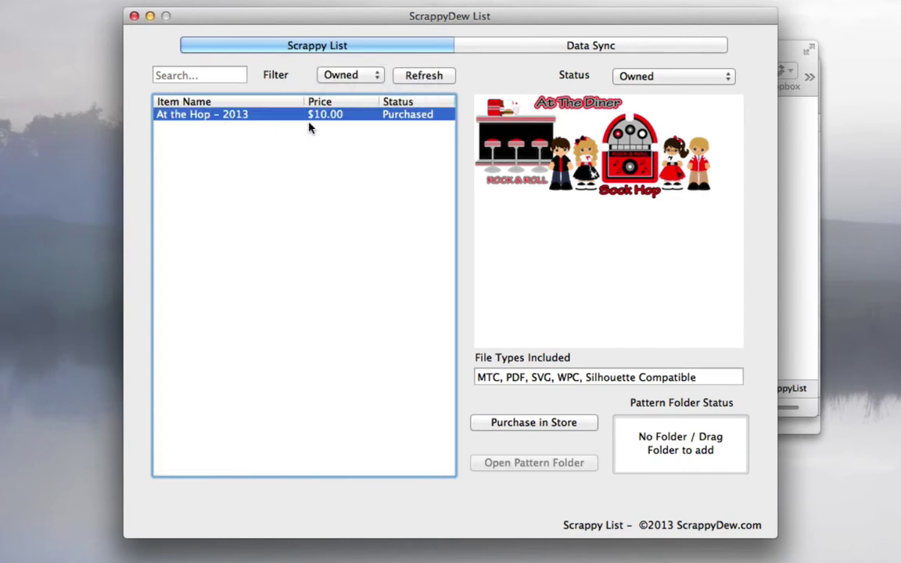
Cycle the filter through Not Owned and 30 Newest Patterns, then back to All.
left_click(376, 78)
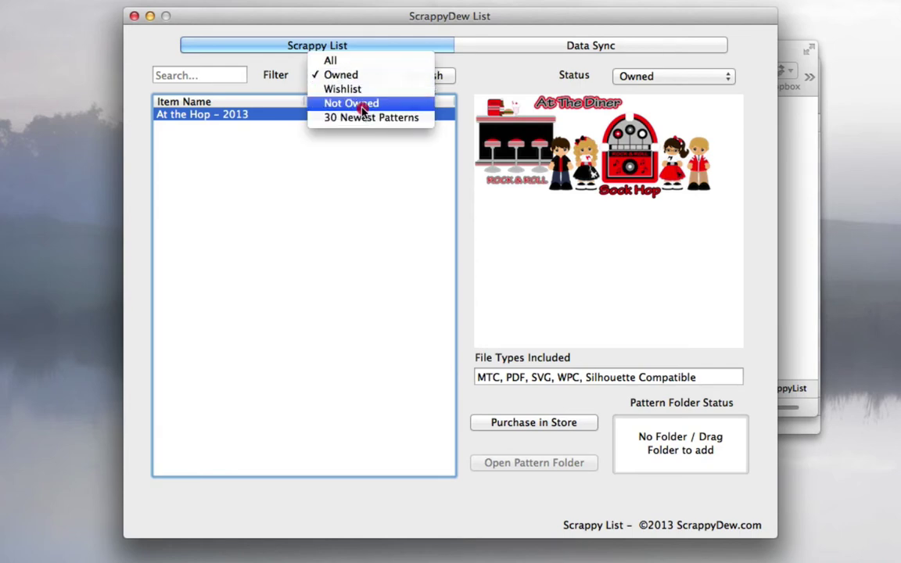
left_click(361, 105)
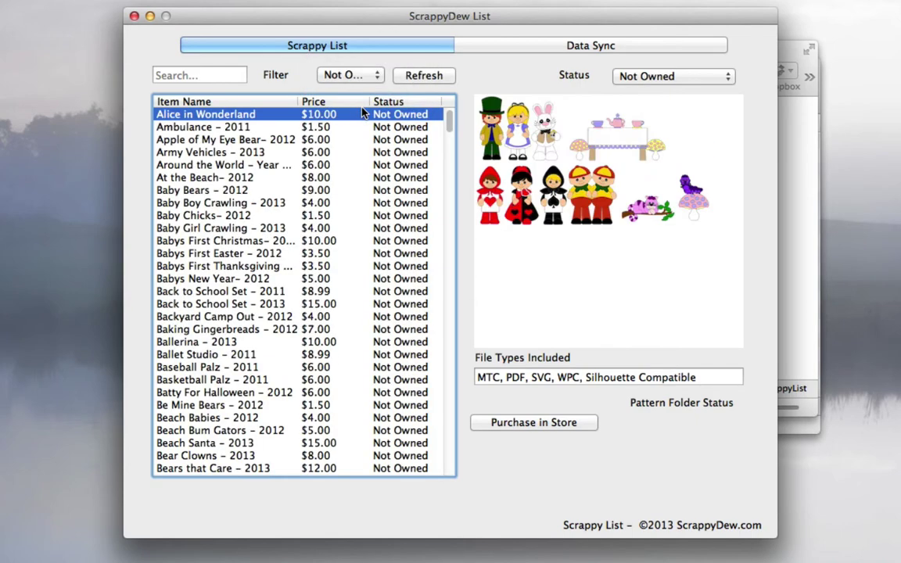
left_click(363, 78)
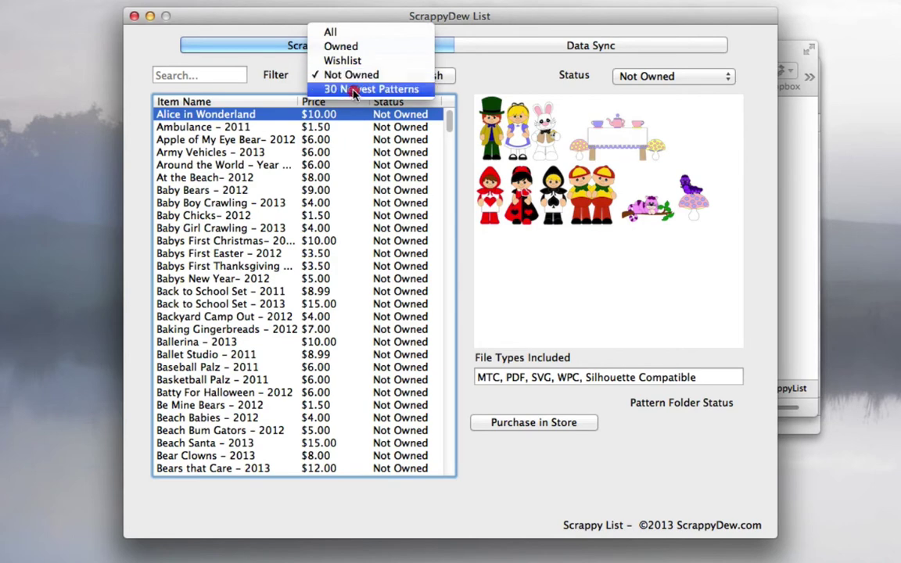
left_click(353, 90)
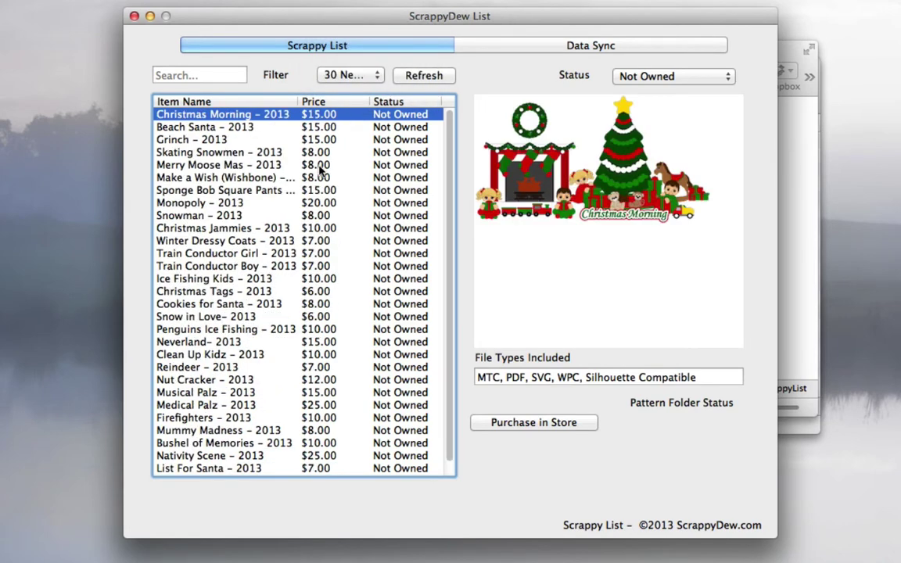
left_click(327, 68)
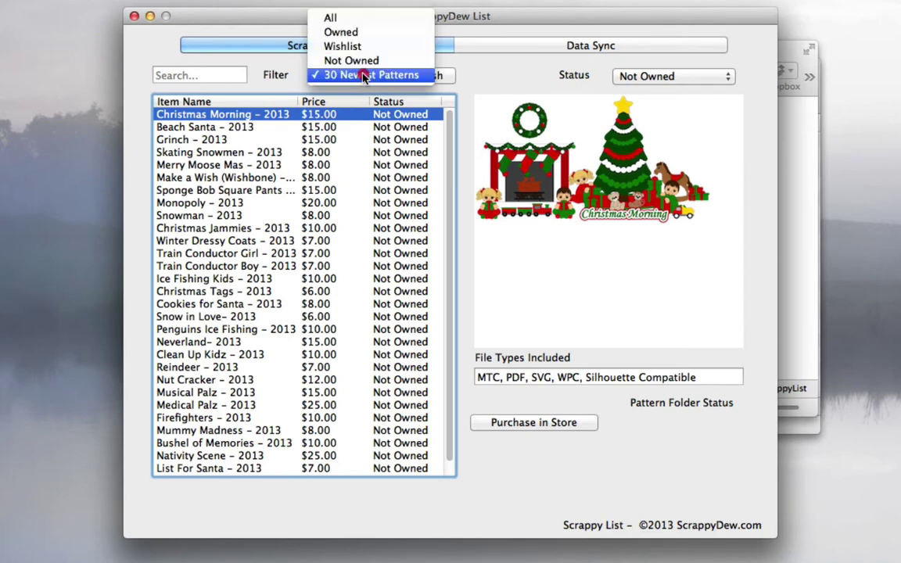
left_click(360, 20)
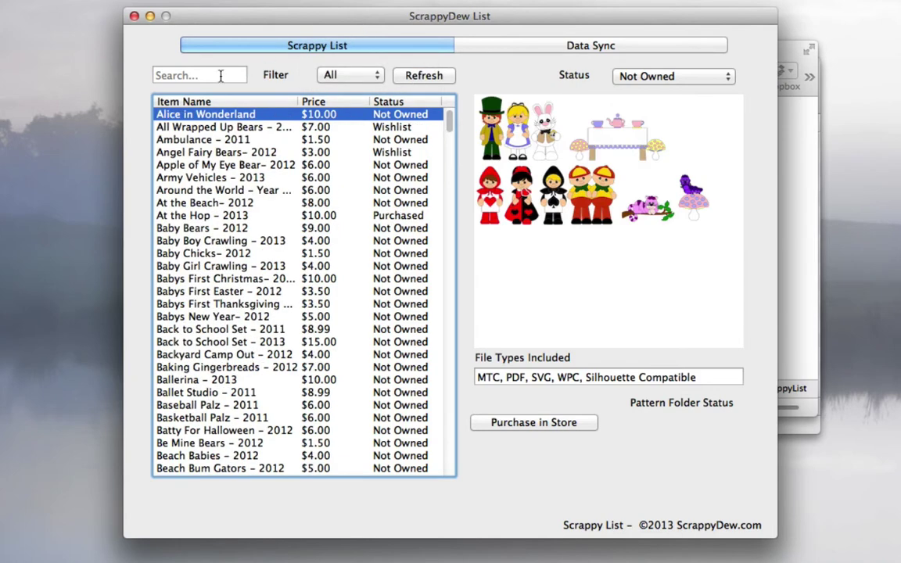
left_click(220, 75)
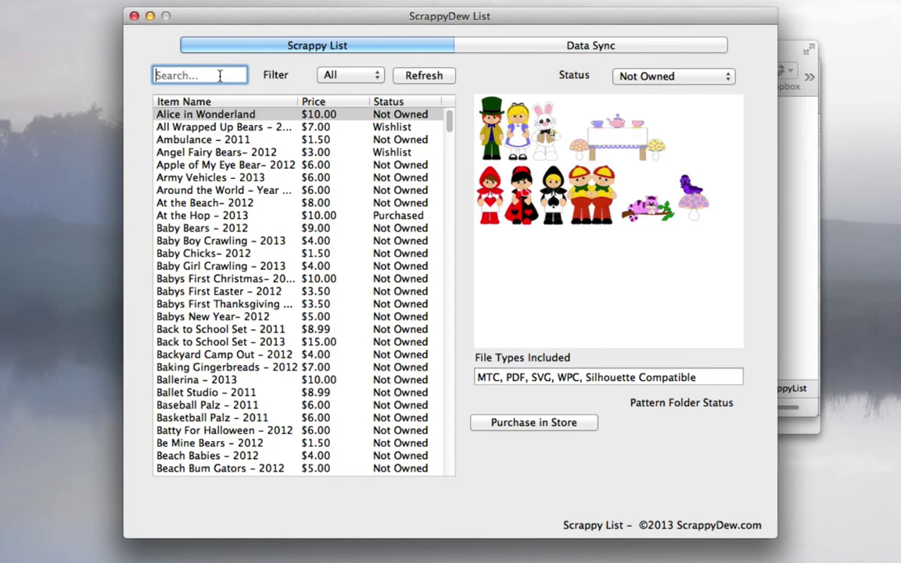
Search the list for 'beach' and mark Beach Santa – 2013 as Owned.
type("beach")
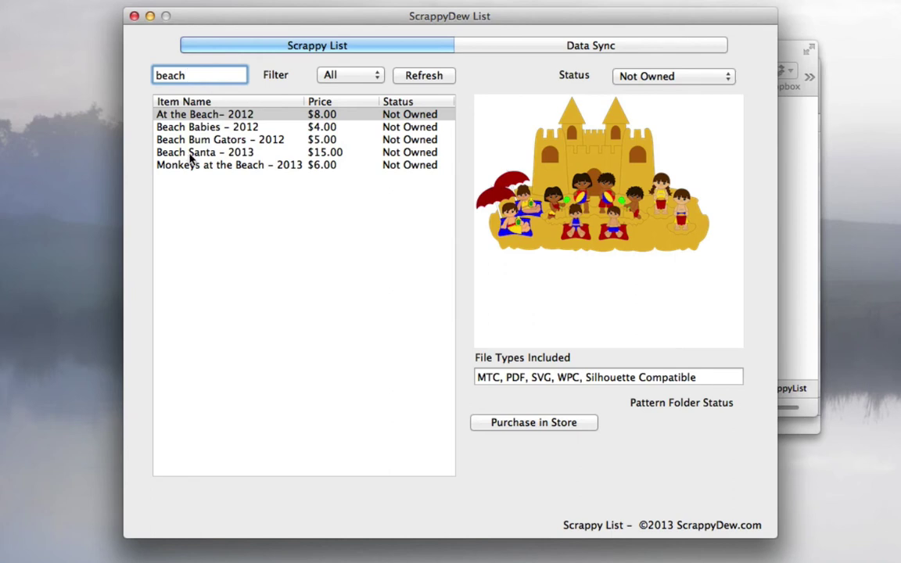
left_click(210, 155)
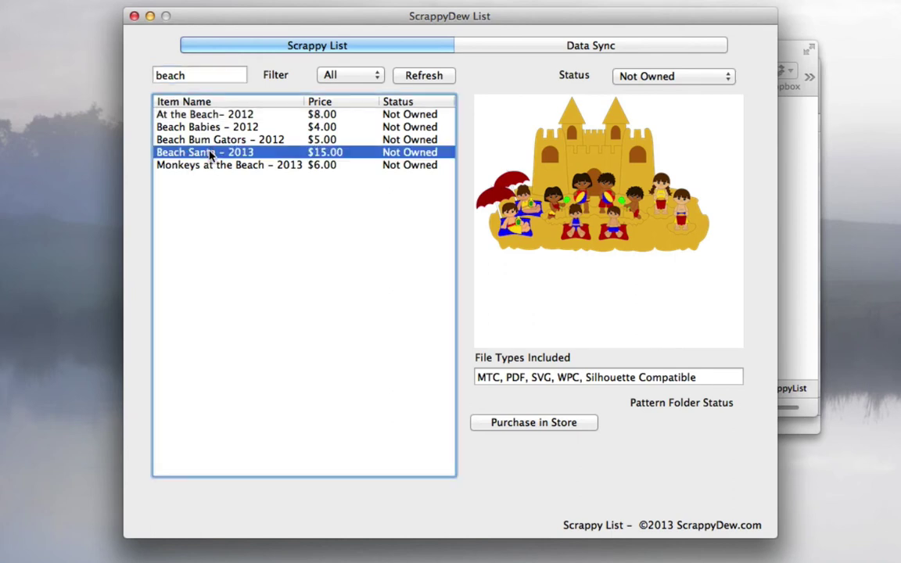
left_click(664, 76)
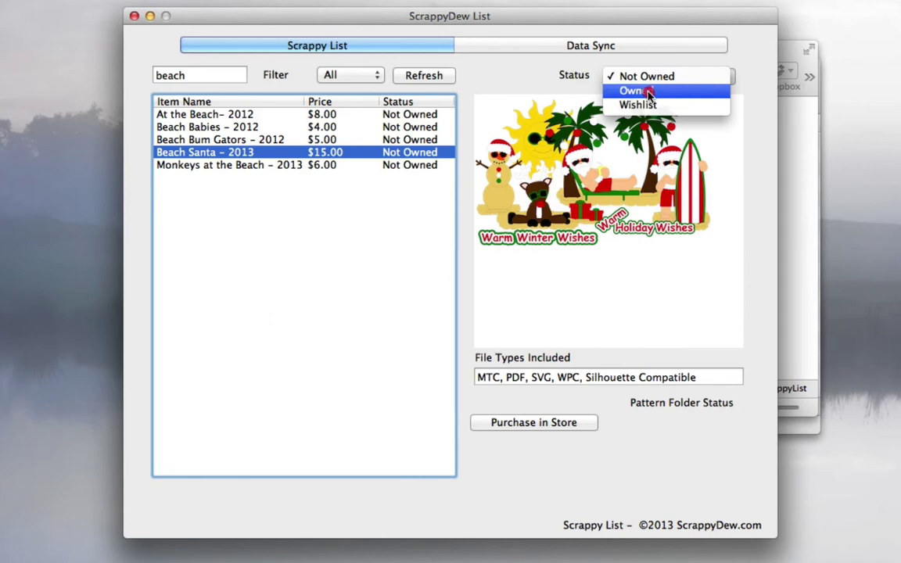
left_click(648, 92)
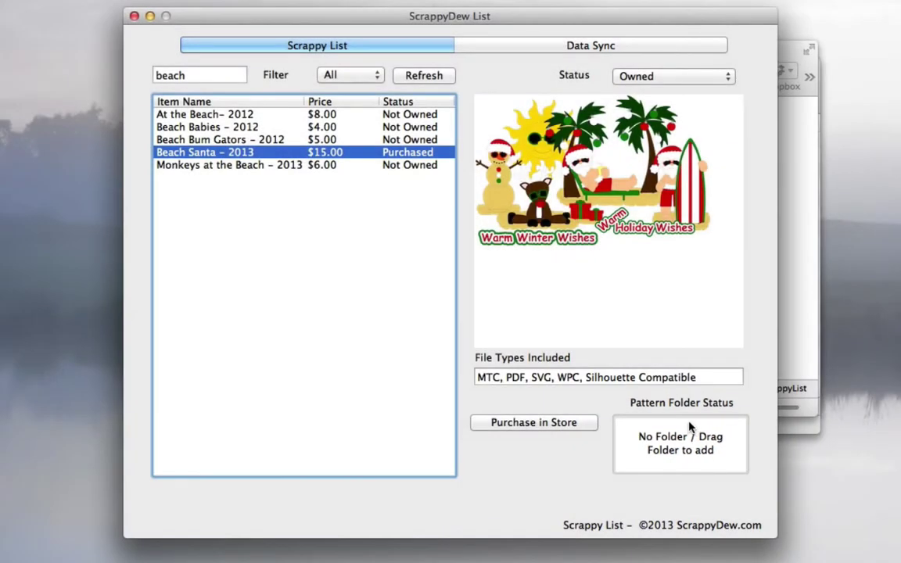
Drag beach_santa_2013 from Finder's week1 window onto Beach Santa – 2013's folder box.
left_click_drag(648, 27, 453, 7)
left_click(660, 49)
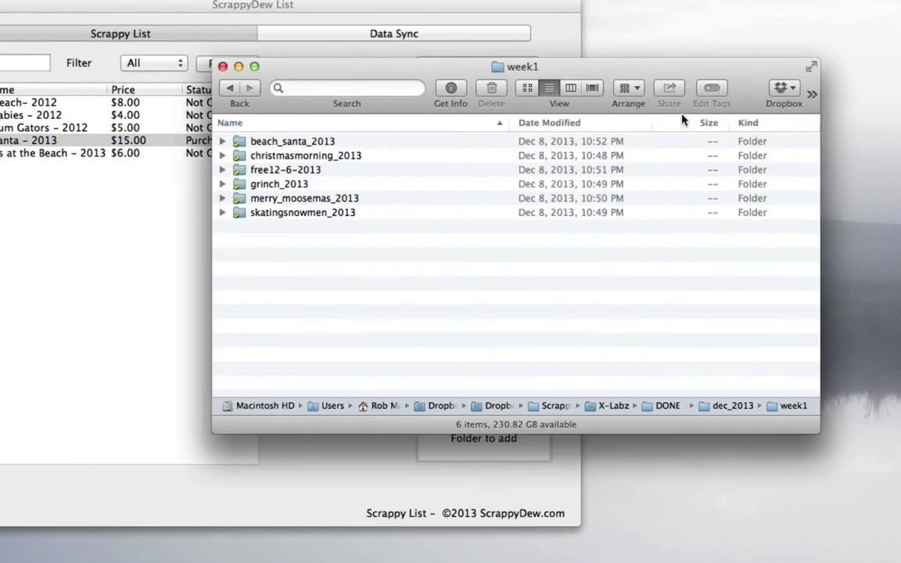
left_click_drag(686, 69, 900, 15)
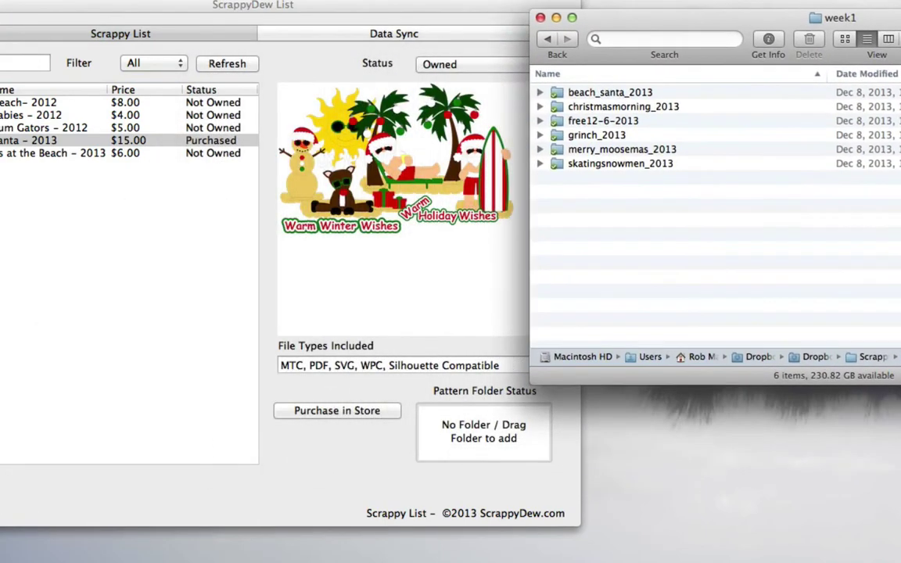
left_click(654, 93)
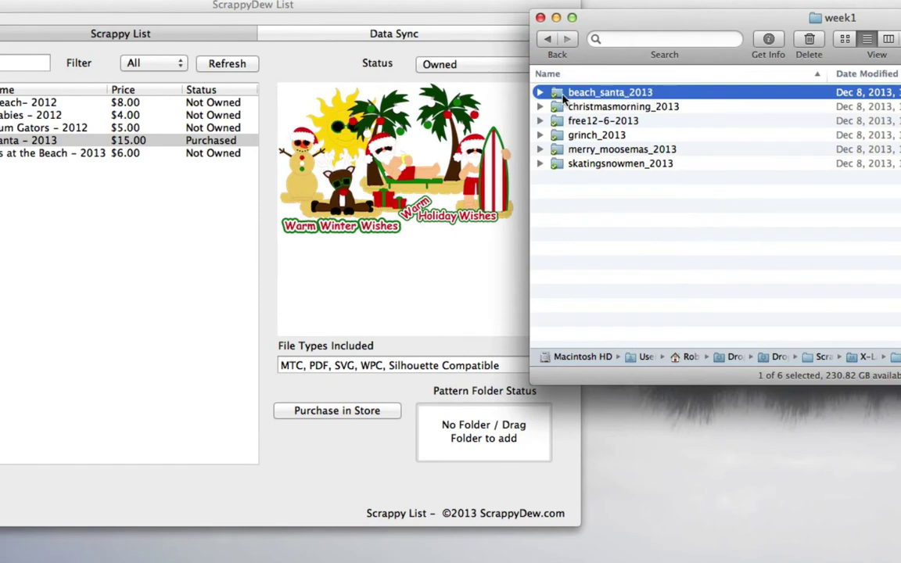
left_click_drag(558, 94, 467, 439)
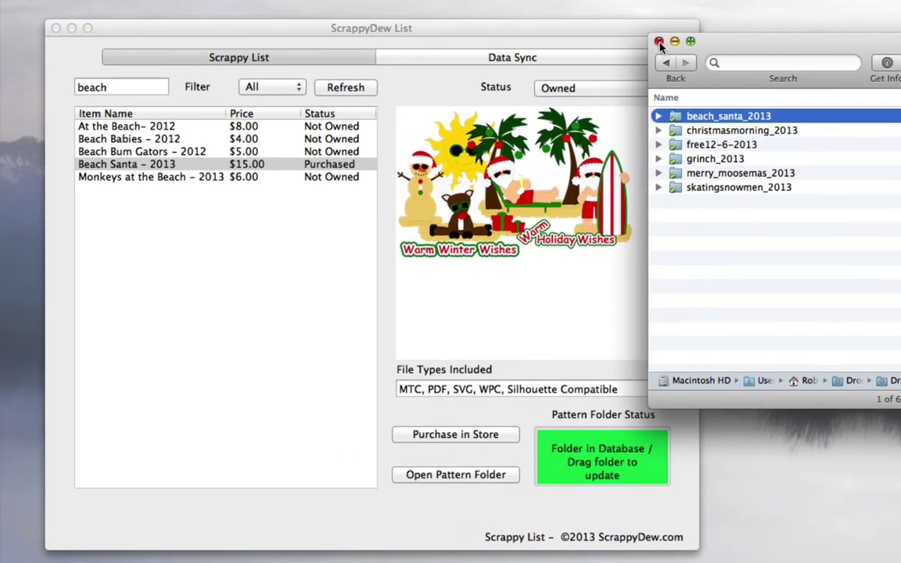
Open Beach Santa – 2013's beach_santa_2013 folder in Finder, sidebar collapsed, beside the list.
left_click(659, 41)
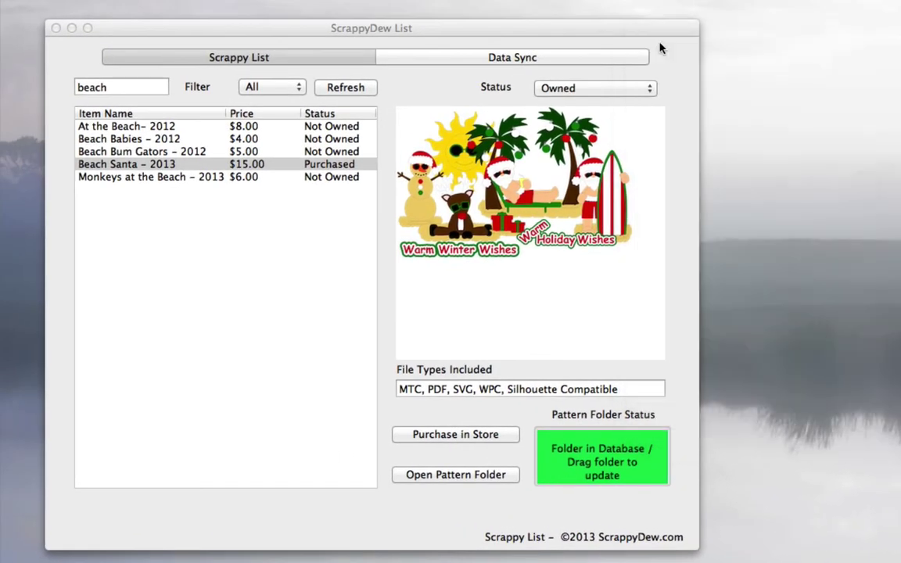
left_click(168, 141)
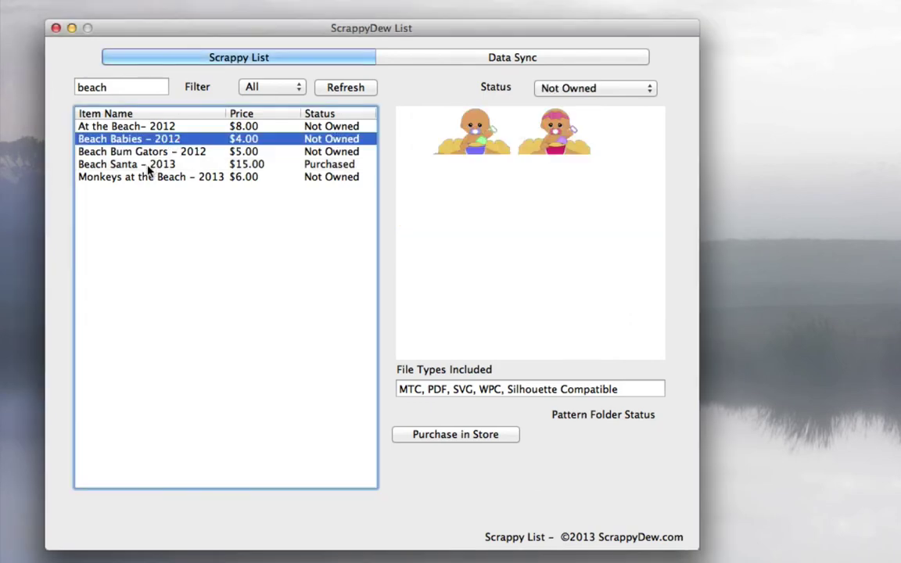
left_click(148, 169)
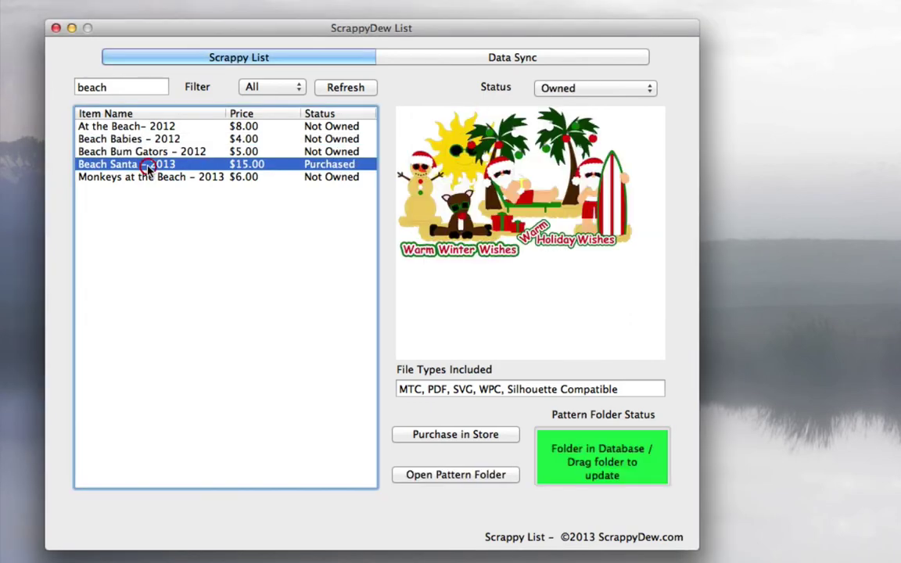
left_click(447, 475)
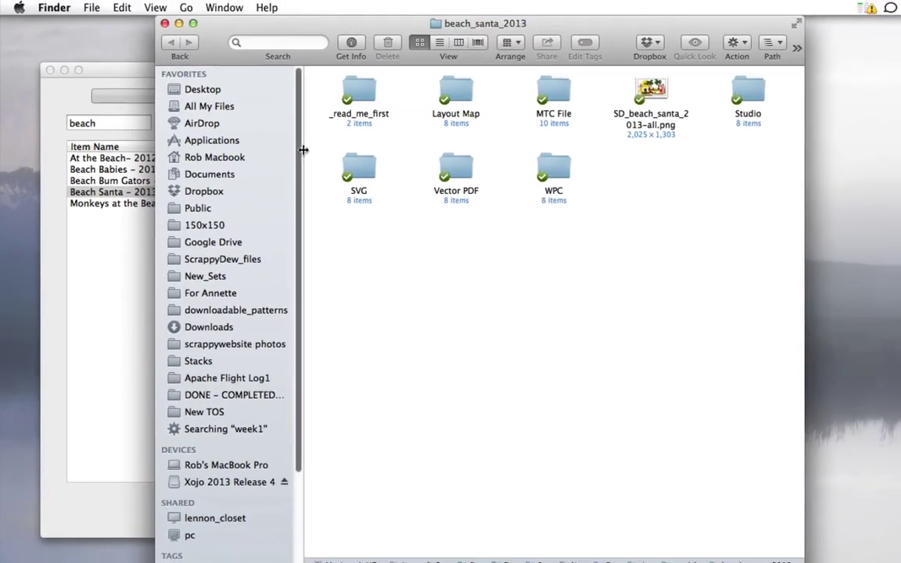
left_click_drag(302, 148, 167, 162)
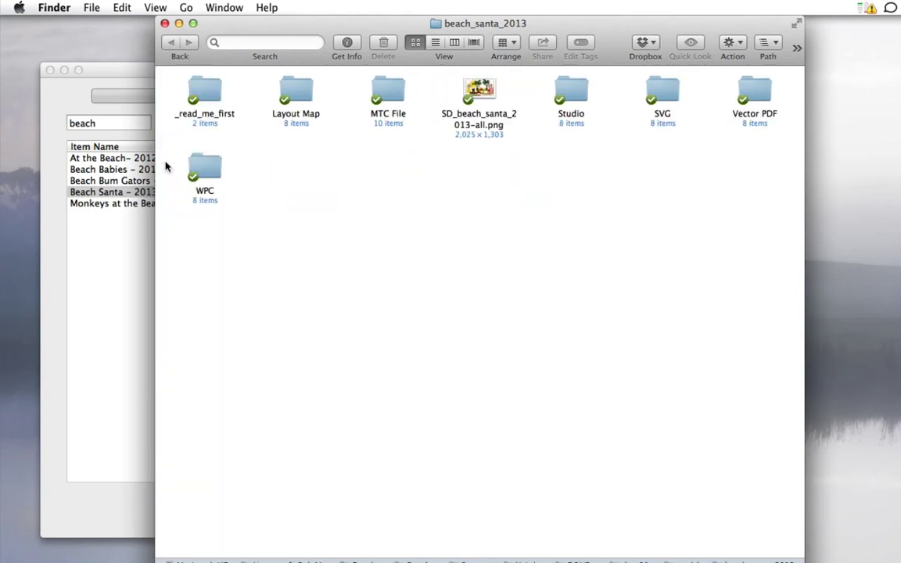
left_click_drag(368, 24, 745, 16)
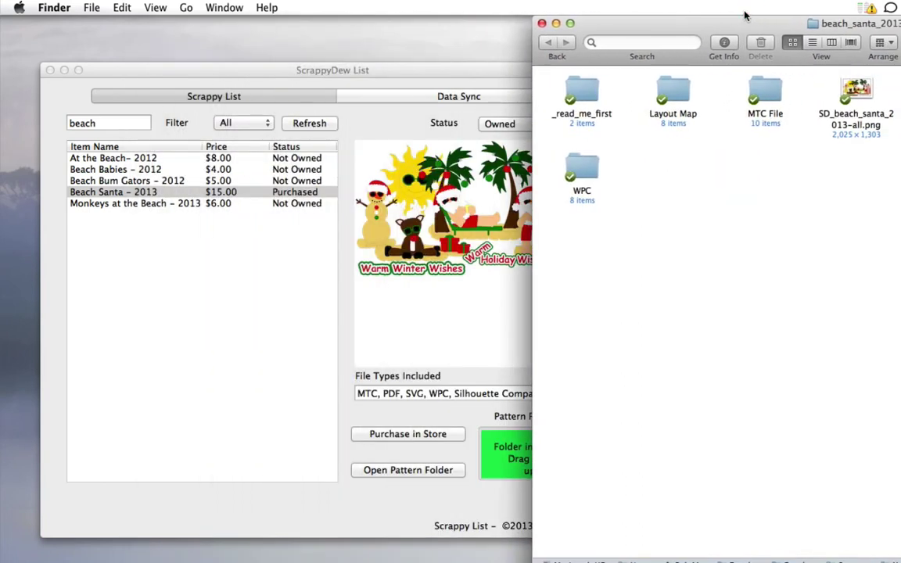
Reopen Beach Santa's folder, go up to week1 and move beach_santa_2013 into free12-6-2013.
left_click(542, 25)
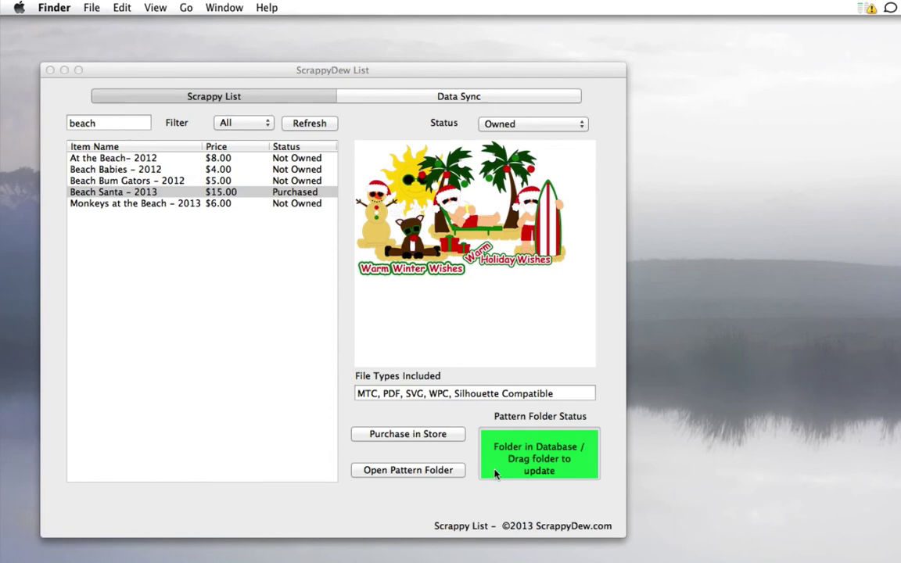
left_click(408, 470)
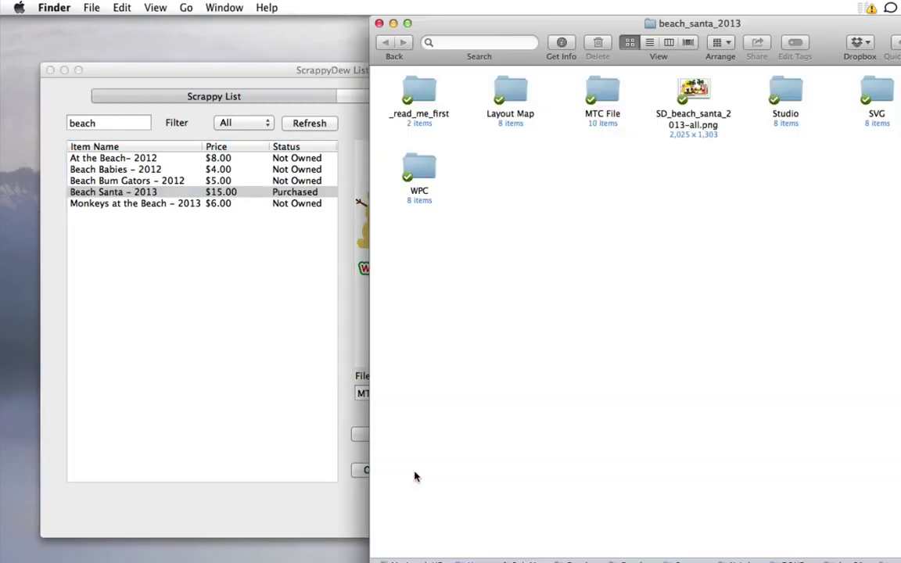
left_click(711, 26, "super")
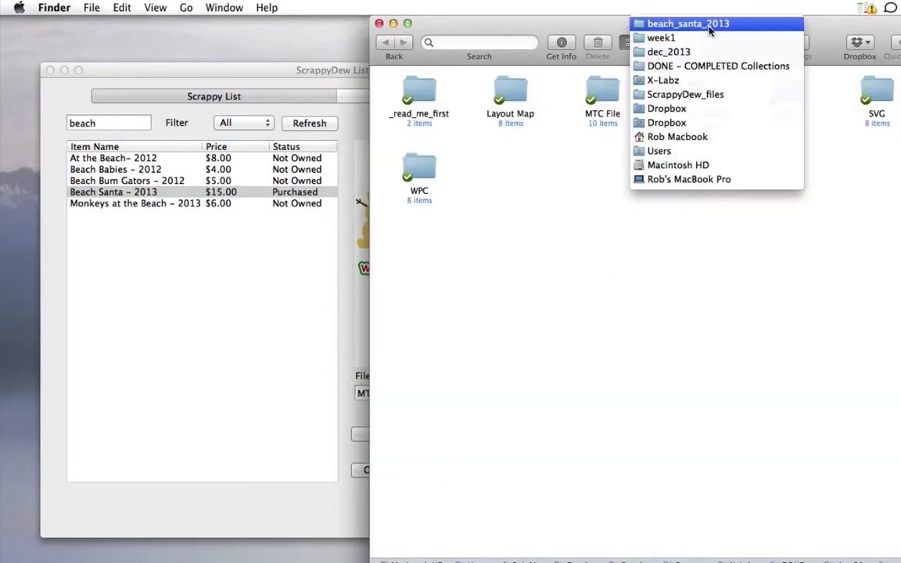
left_click(665, 40)
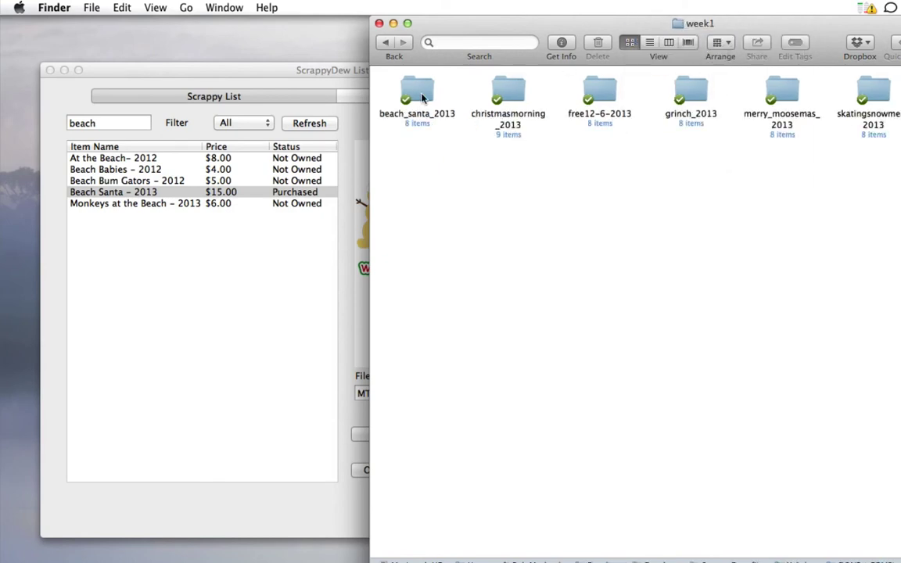
left_click_drag(419, 93, 507, 92)
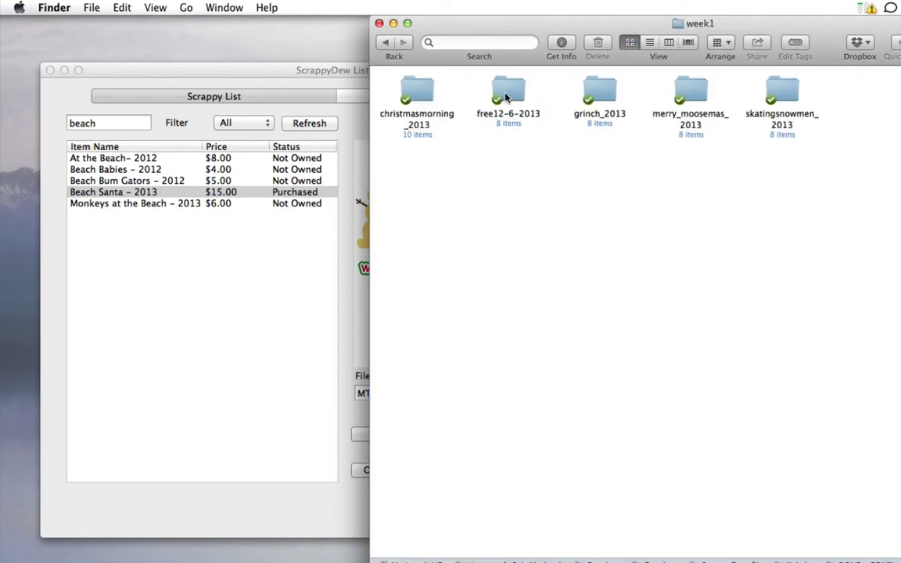
Reselect Beach Santa – 2013 in the list so its folder status shows as moved.
left_click(268, 69)
left_click(190, 167)
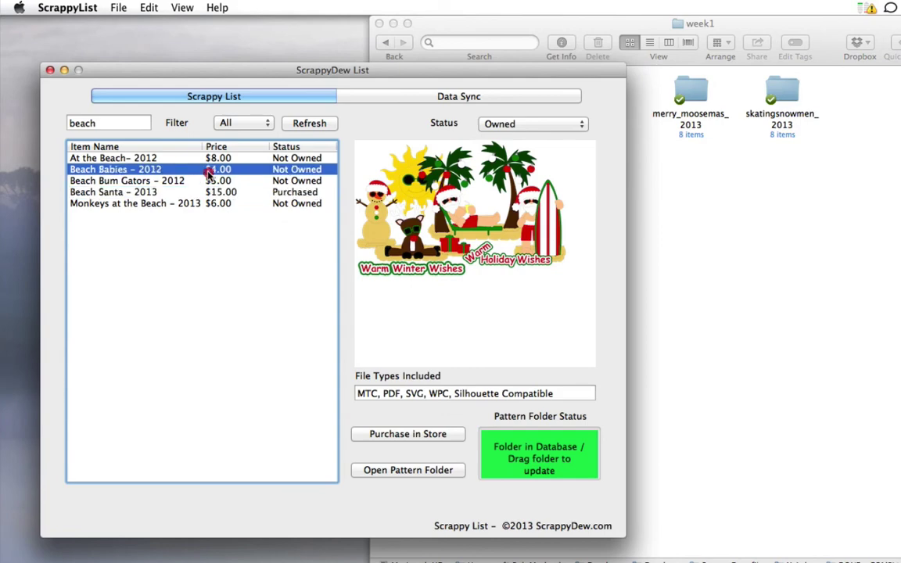
left_click(205, 193)
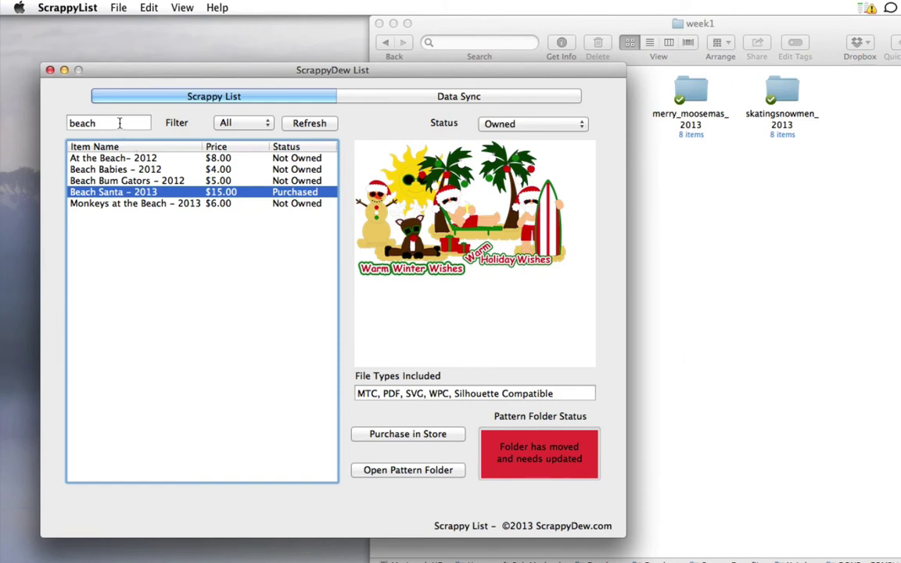
Extend the search to 'beach dog', then trim the search text down to 'be'.
left_click(120, 122)
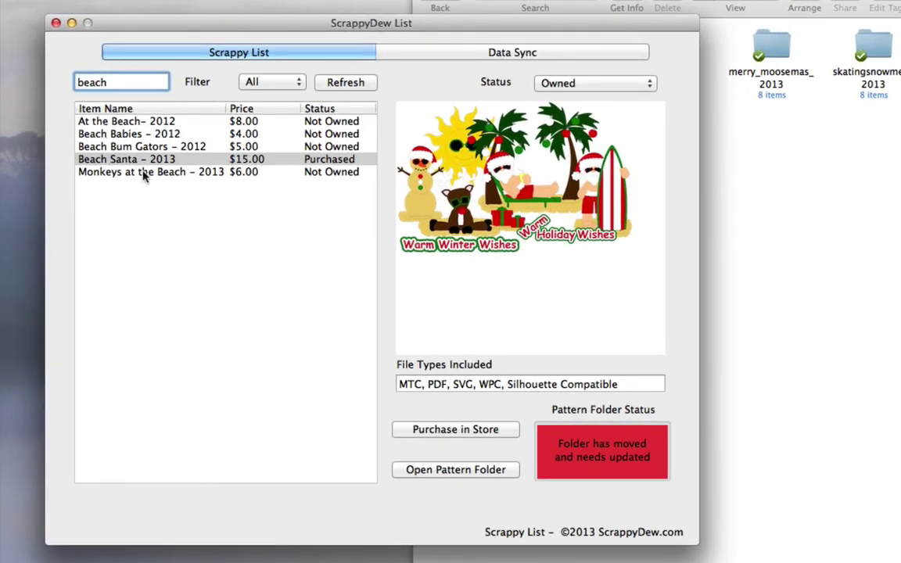
left_click(123, 83)
type("dog")
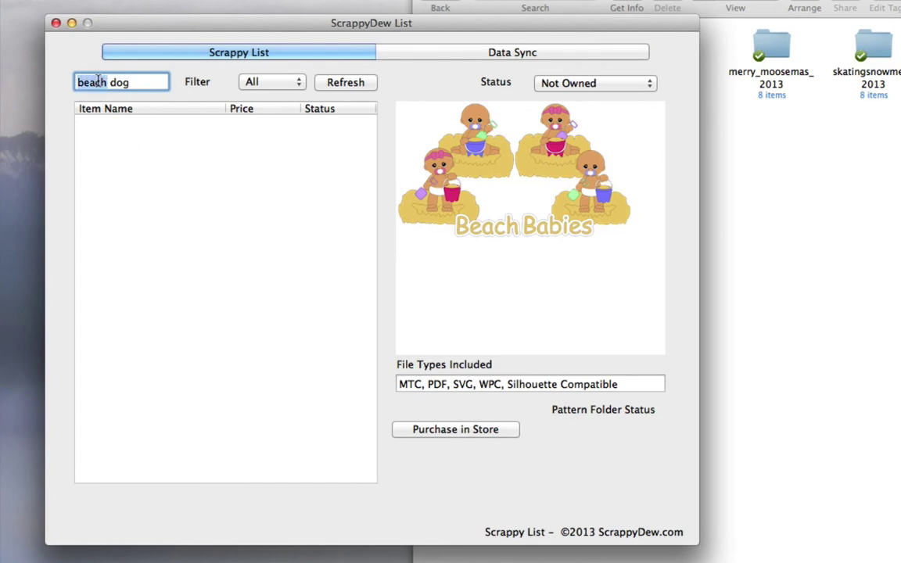
double_click(141, 81)
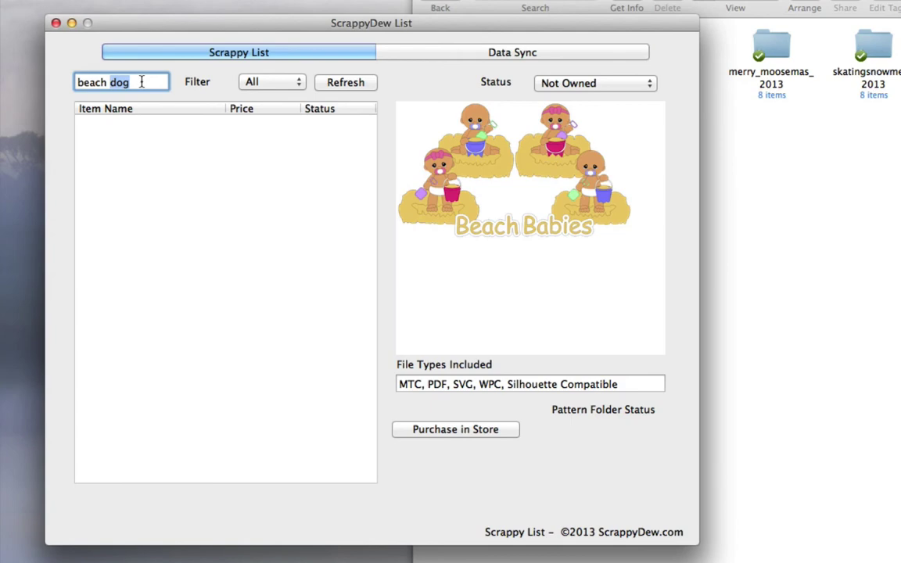
key("BackSpace")
key("BackSpace")
key("BackSpace")
key("BackSpace")
key("BackSpace")
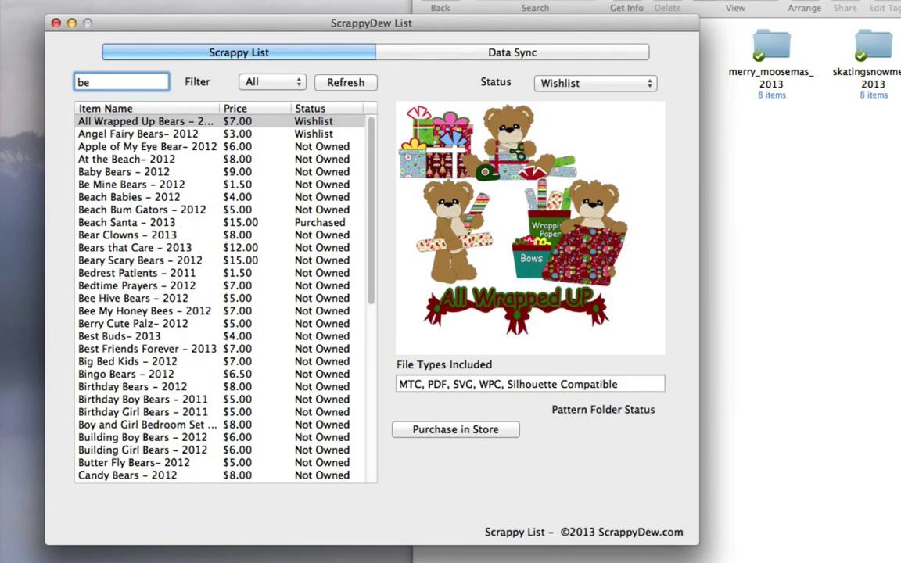
View Bee My Honey Bees – 2012, then Birthday Boy Bears – 2011, and open and close the Help menu.
scroll(276, 238, "down", 8)
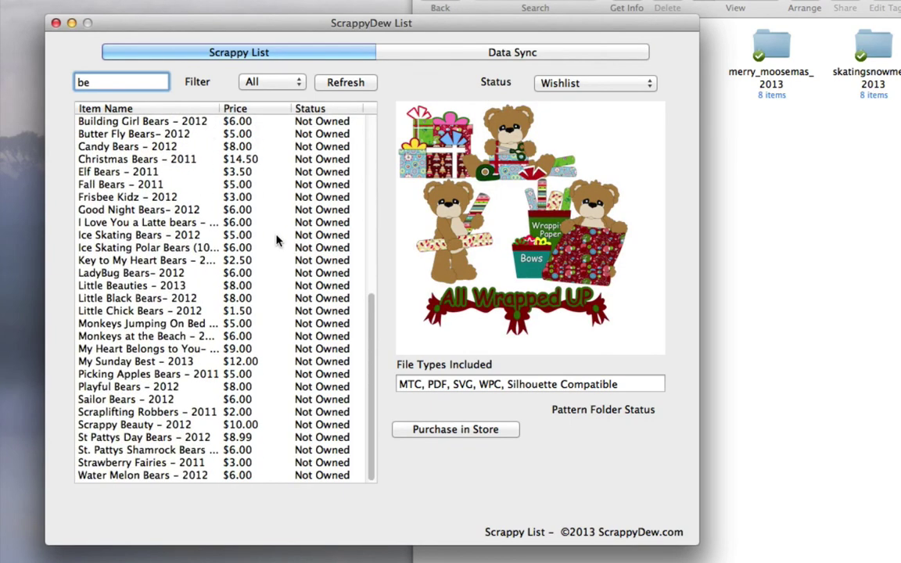
scroll(276, 239, "up", 8)
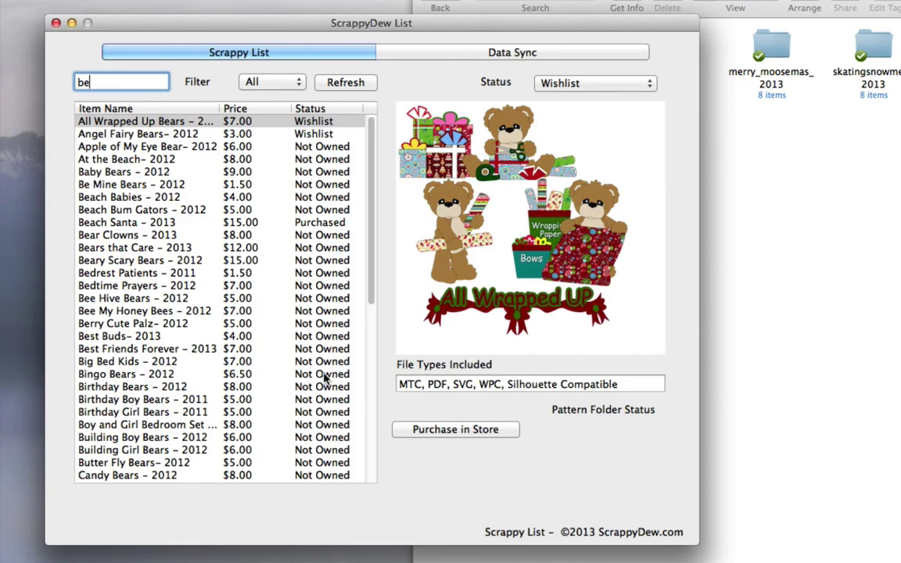
left_click(155, 310)
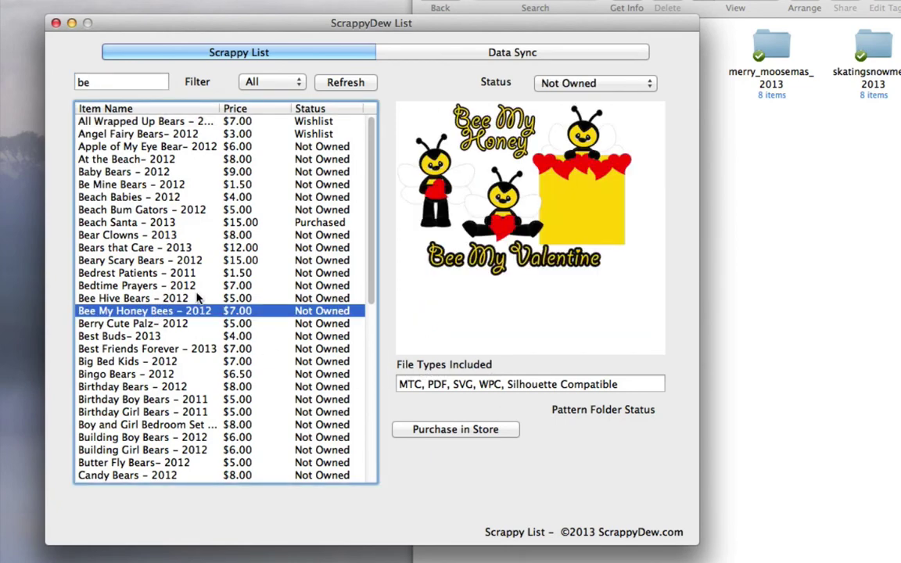
scroll(198, 297, "down", 3)
left_click(171, 298)
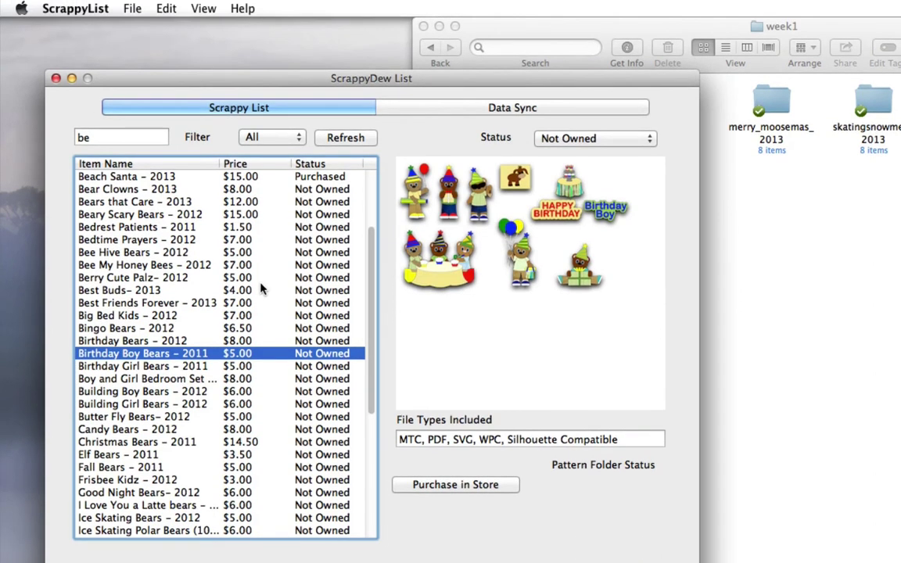
left_click(242, 8)
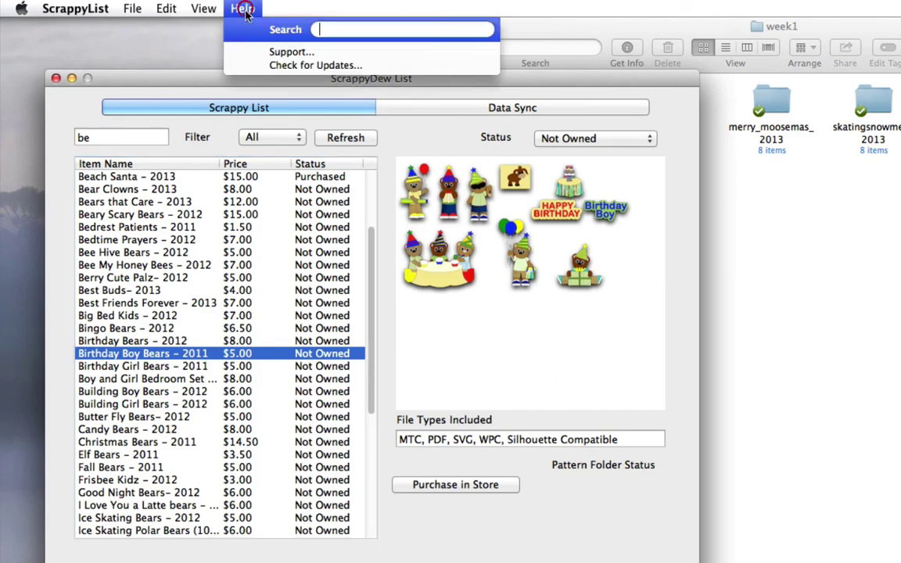
left_click(263, 88)
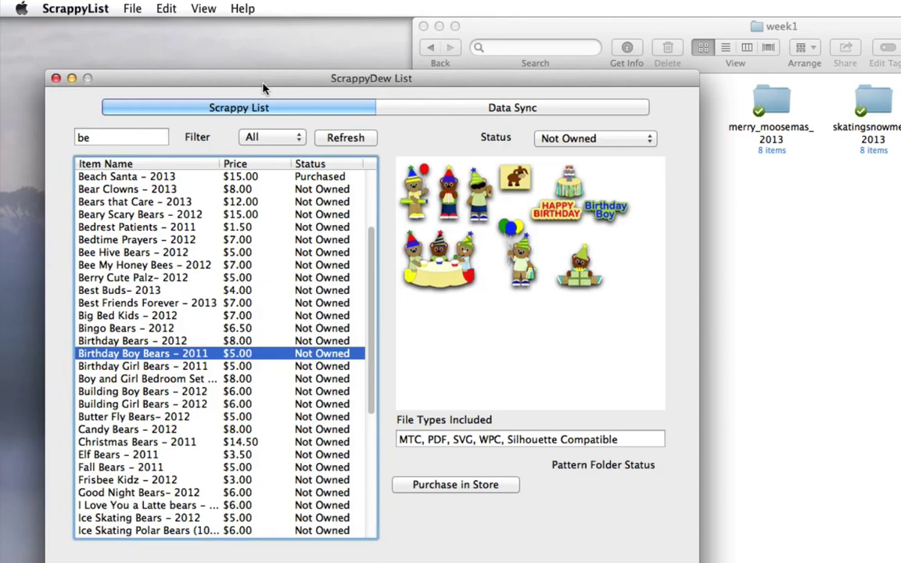